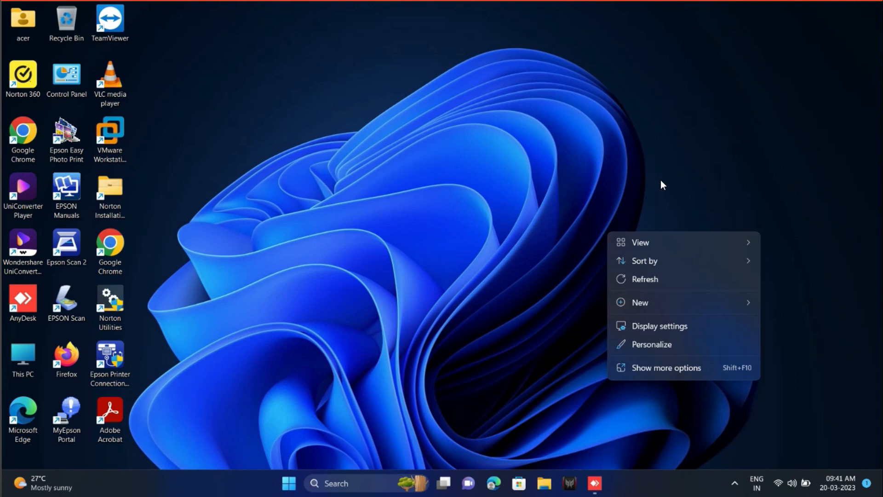
left_click(653, 286)
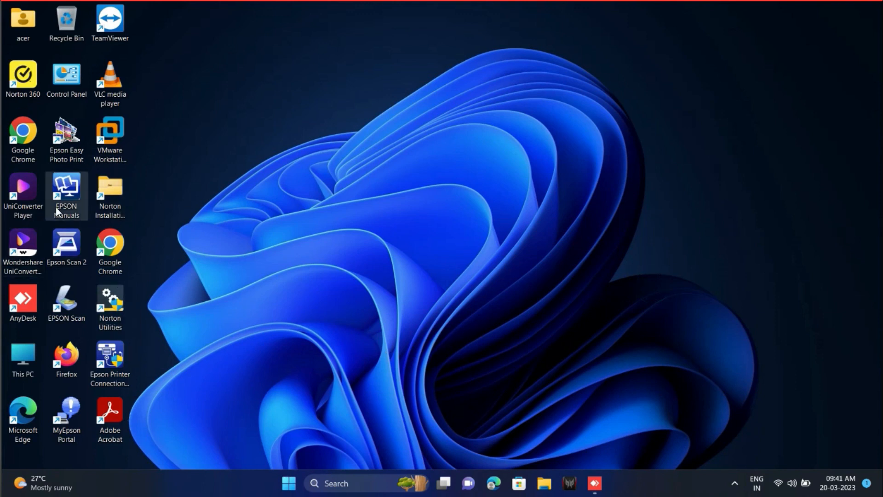
double_click(111, 260)
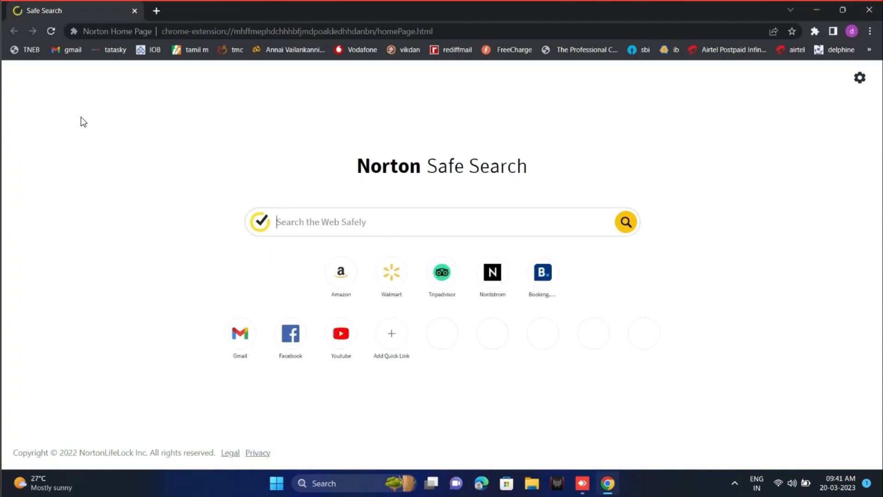
left_click(268, 33)
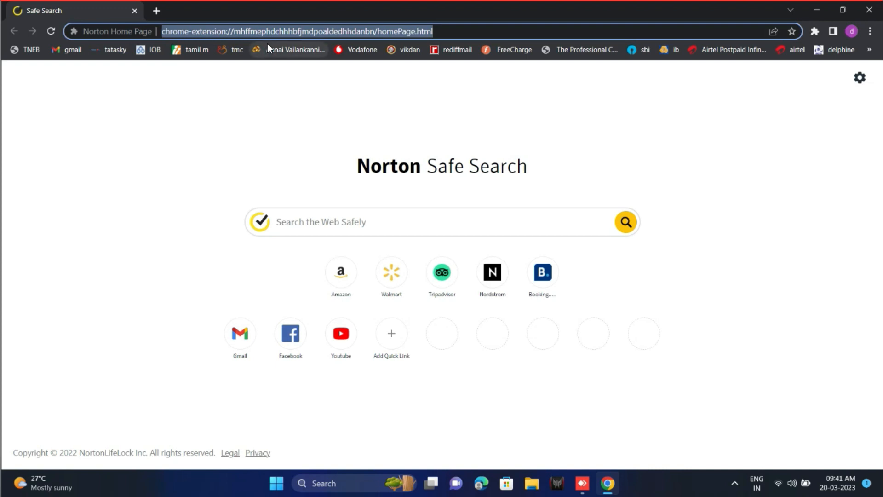
type("www.google.com")
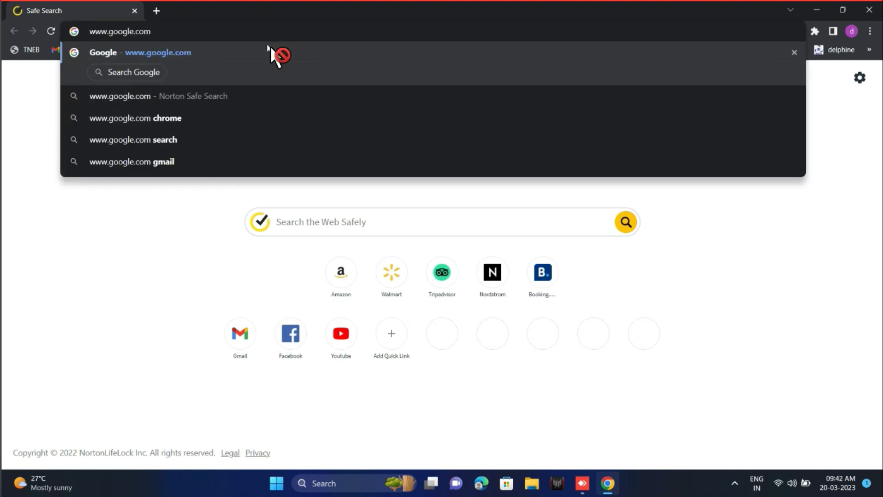
key("Return")
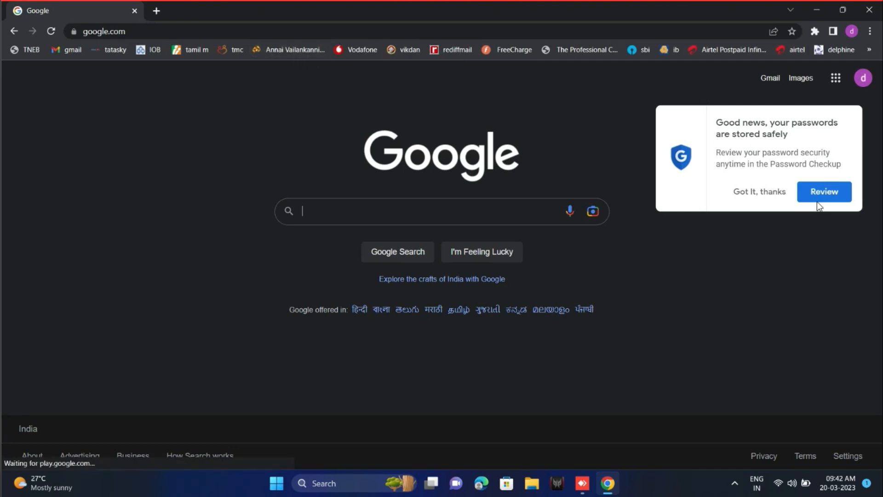
- Find the developerinsider.co Turbo C++ page and download Turbo C++ 3.2 as Turbo.C.3.2.zip, minimizing the browser when done
left_click(407, 209)
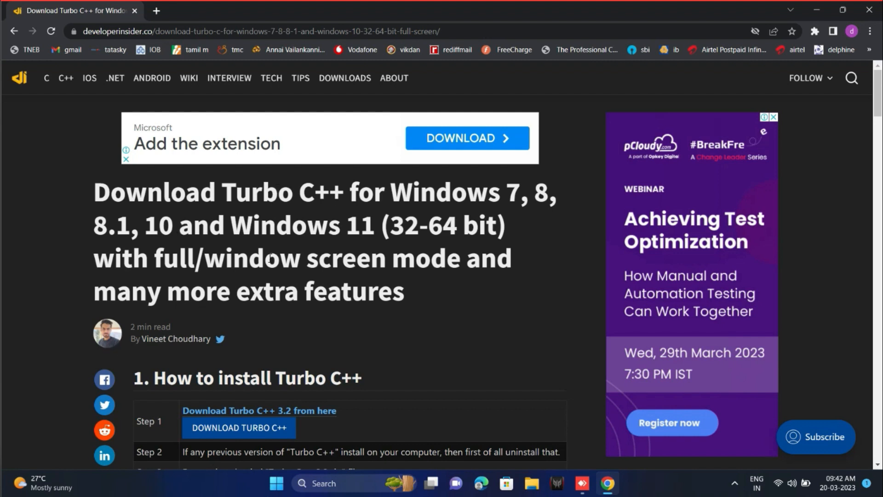
scroll(299, 234, "down", 3)
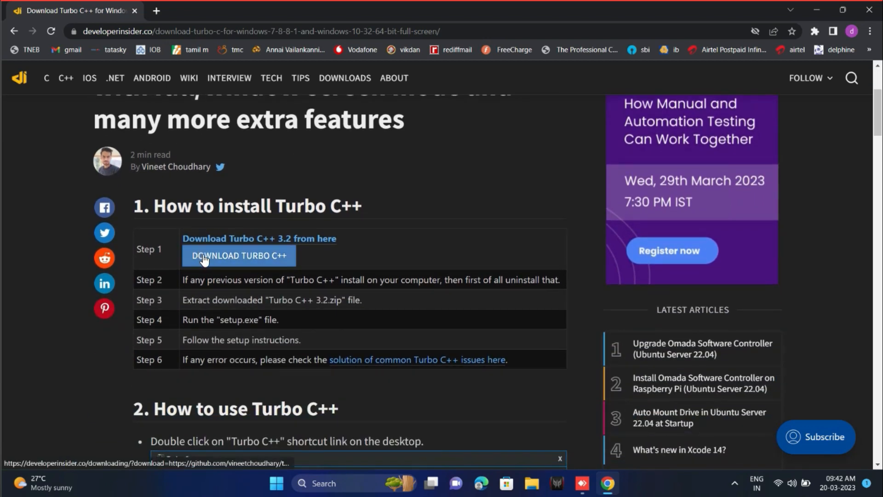
left_click(205, 256)
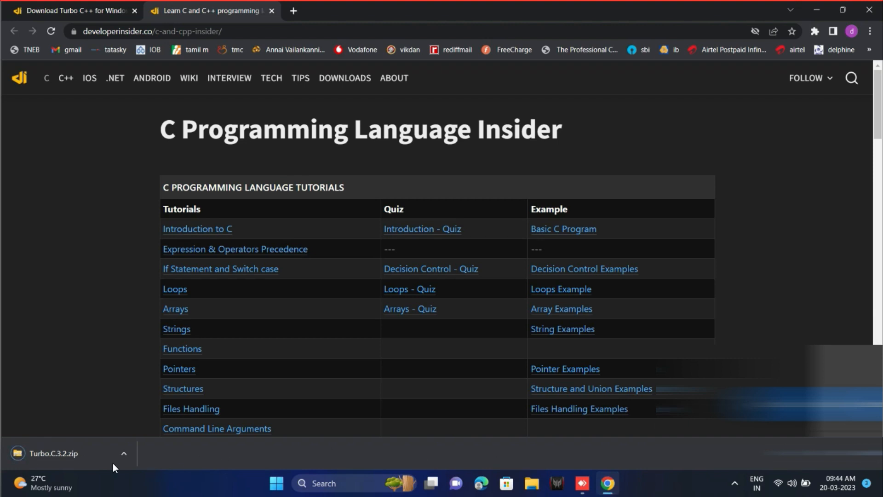
left_click(816, 10)
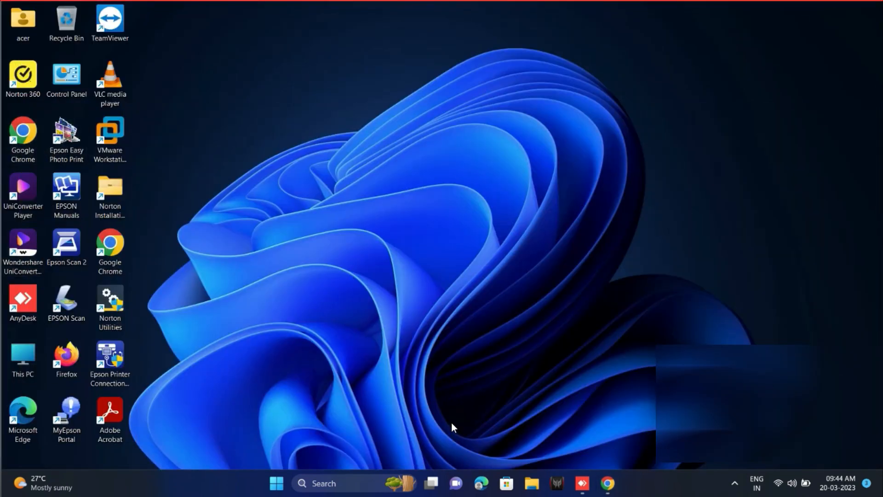
- Switch to File Explorer and open the Downloads folder
left_click(531, 483)
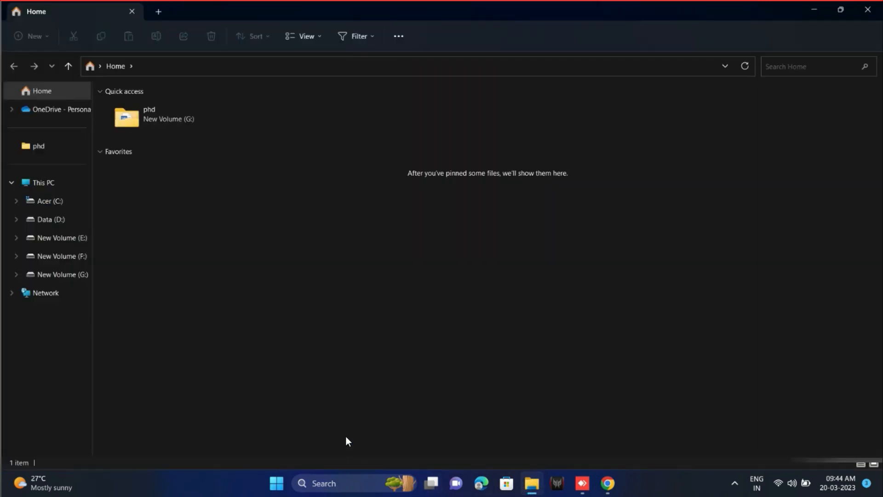
left_click(94, 67)
left_click(92, 67)
left_click(138, 66)
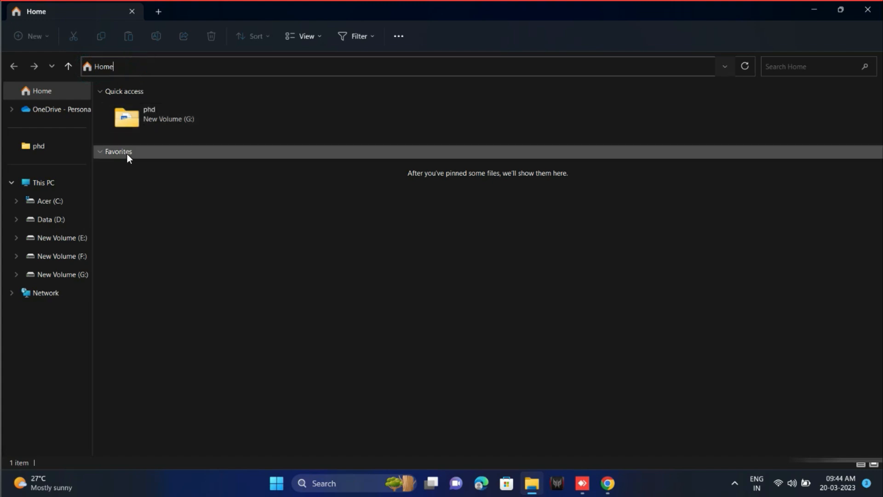
left_click(87, 65)
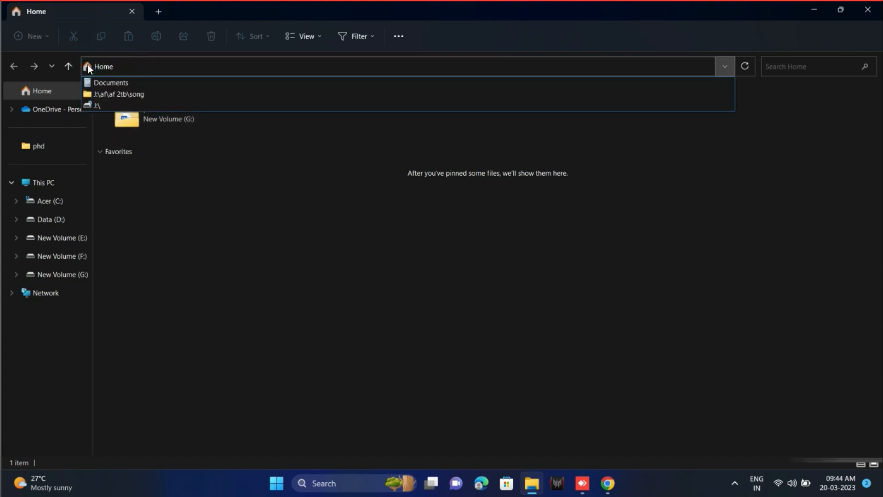
left_click(270, 260)
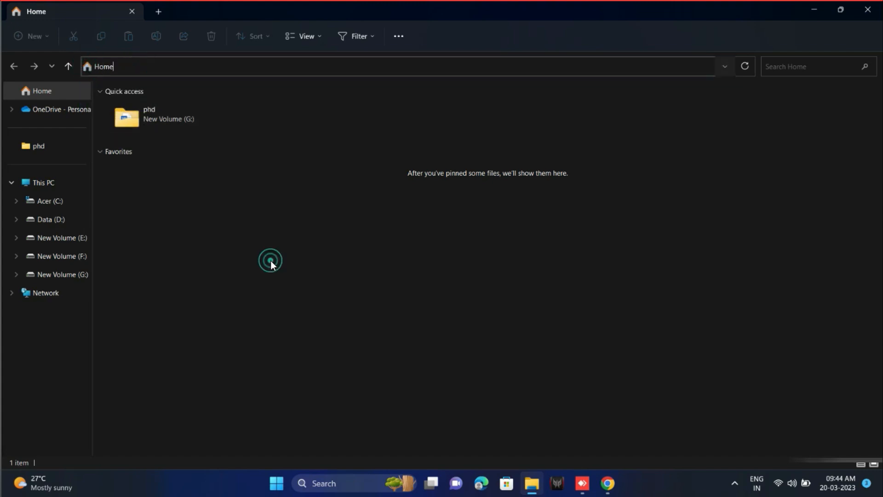
left_click(41, 90)
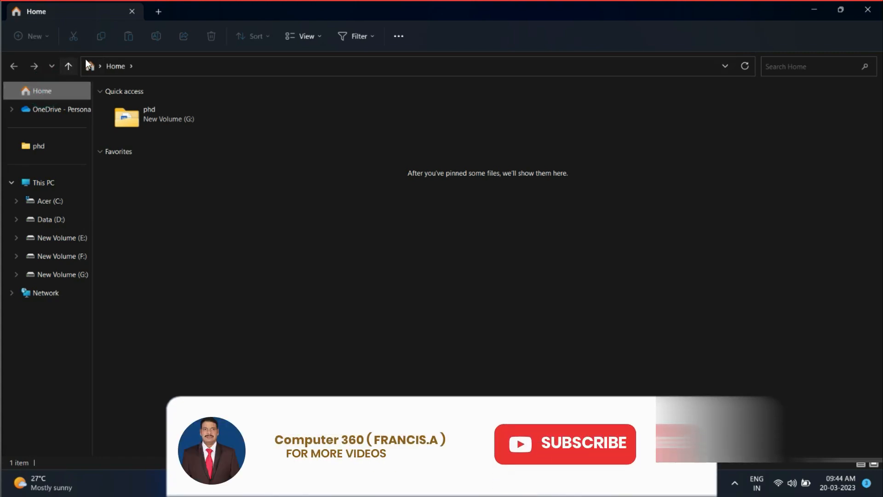
left_click(122, 67)
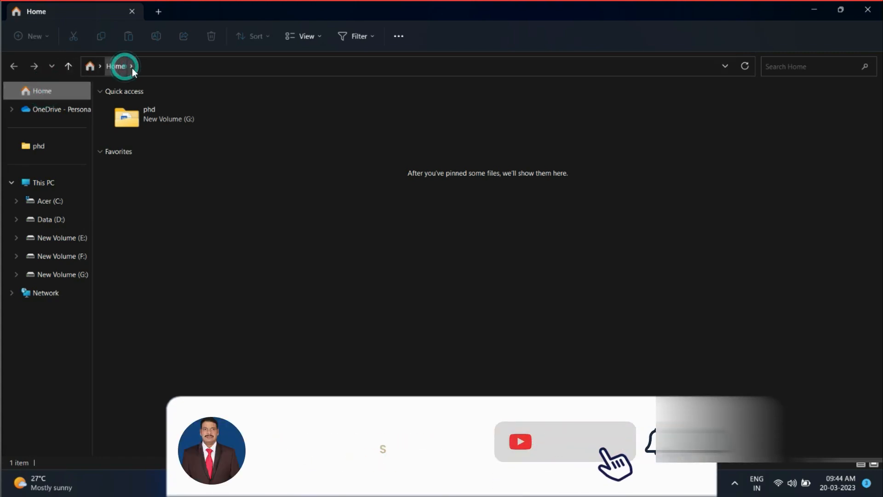
left_click(99, 66)
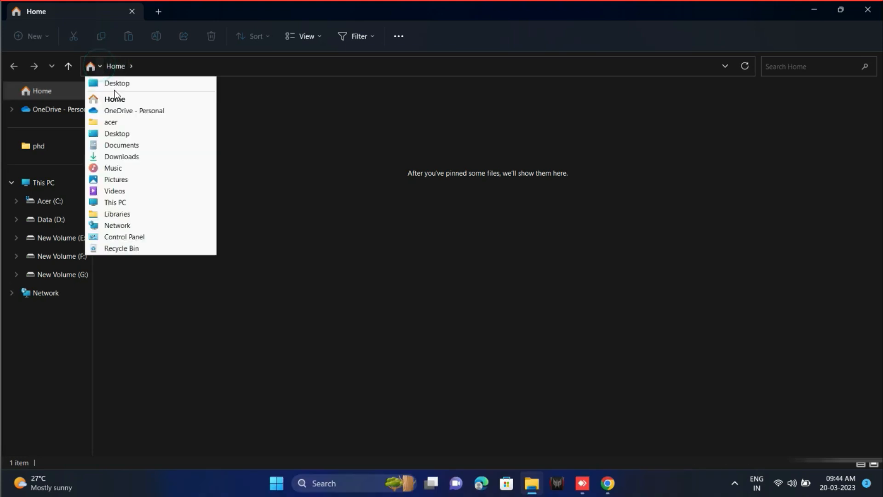
left_click(142, 157)
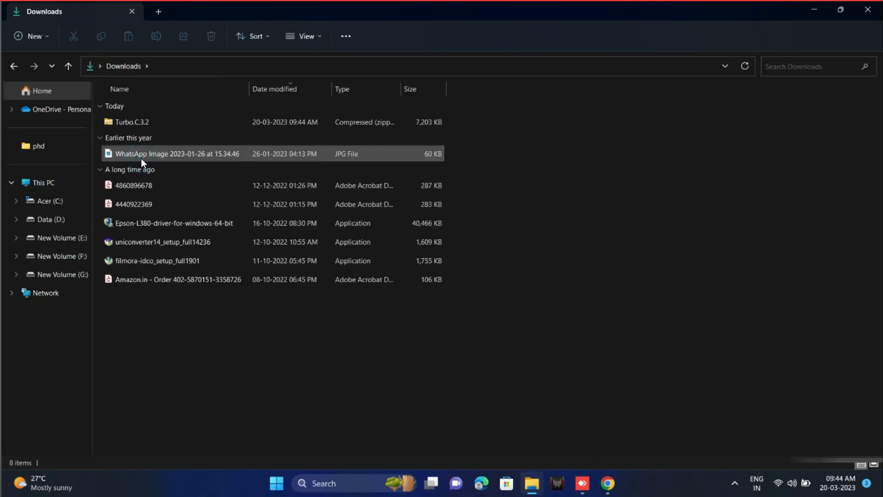
- Open the downloaded Turbo.C.3.2 archive and its inner Turbo.C.3.2 folder
right_click(142, 124)
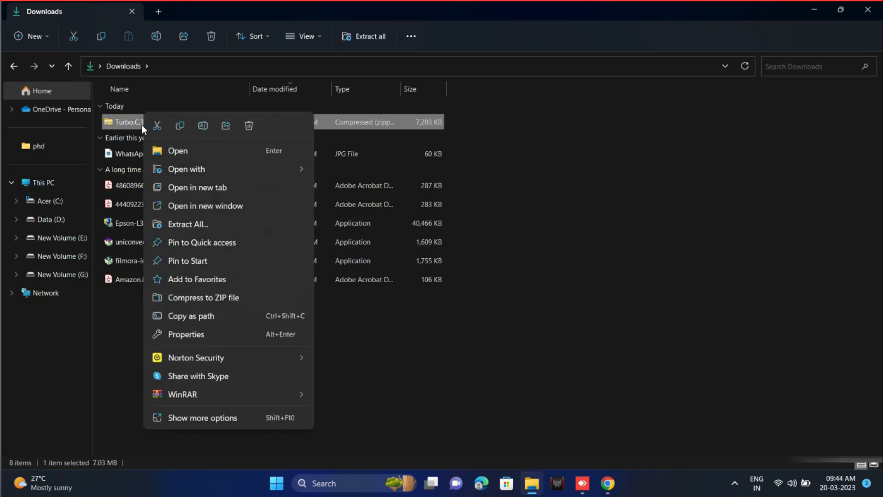
mouse_move(221, 172)
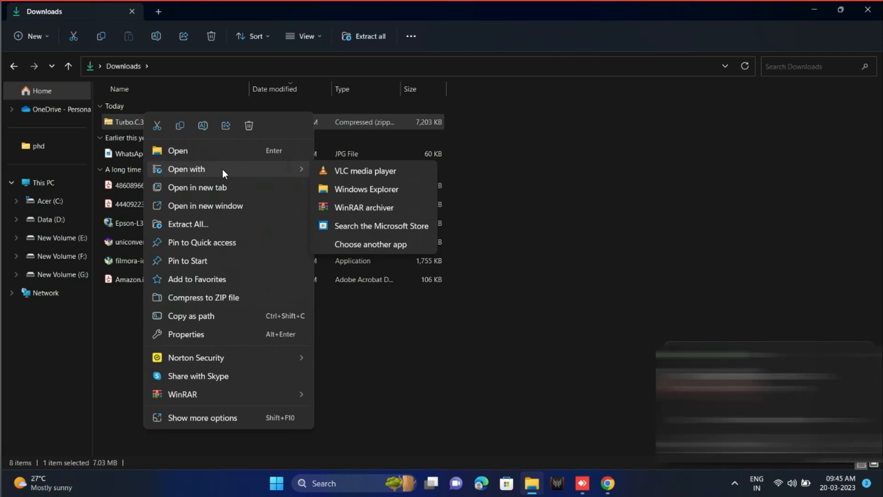
left_click(106, 122)
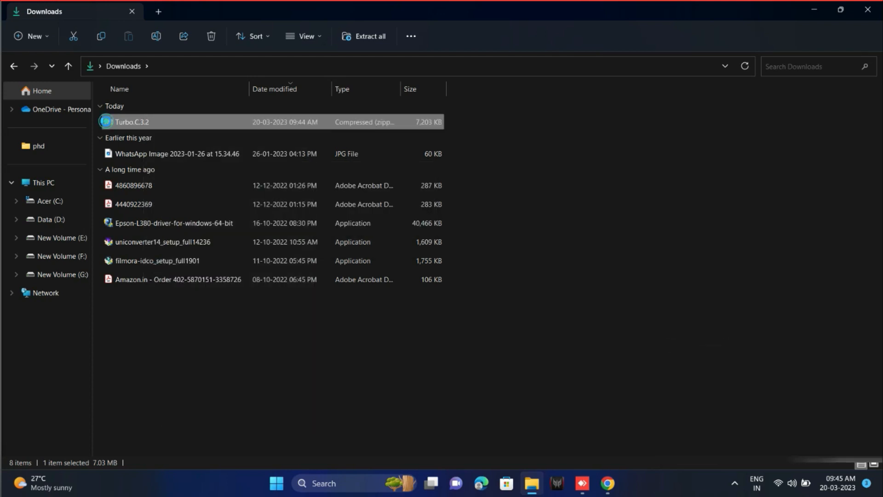
double_click(106, 121)
double_click(134, 107)
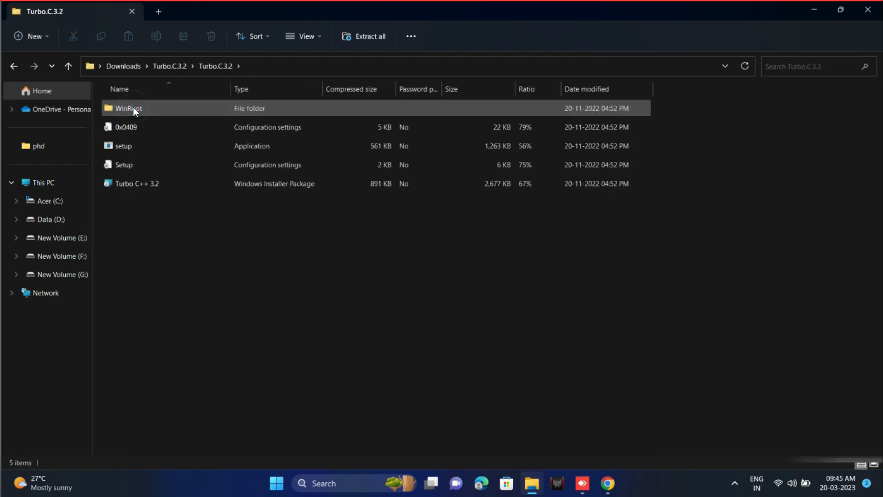
left_click(135, 164)
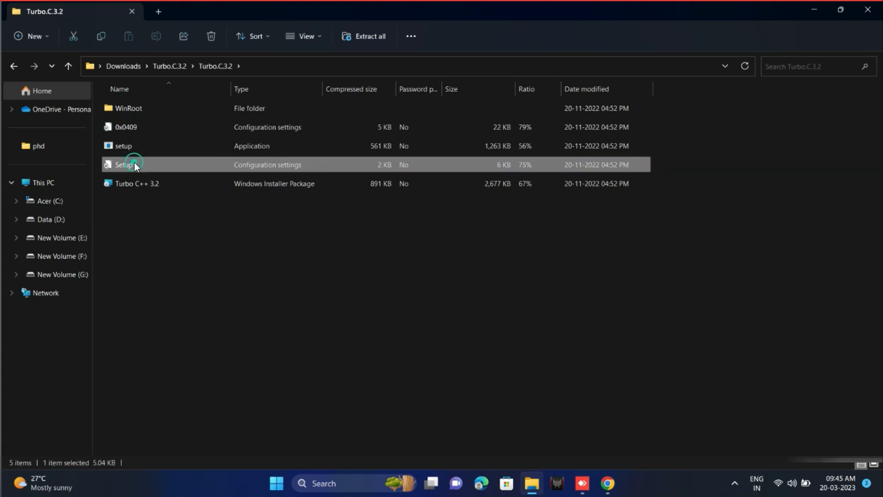
double_click(135, 164)
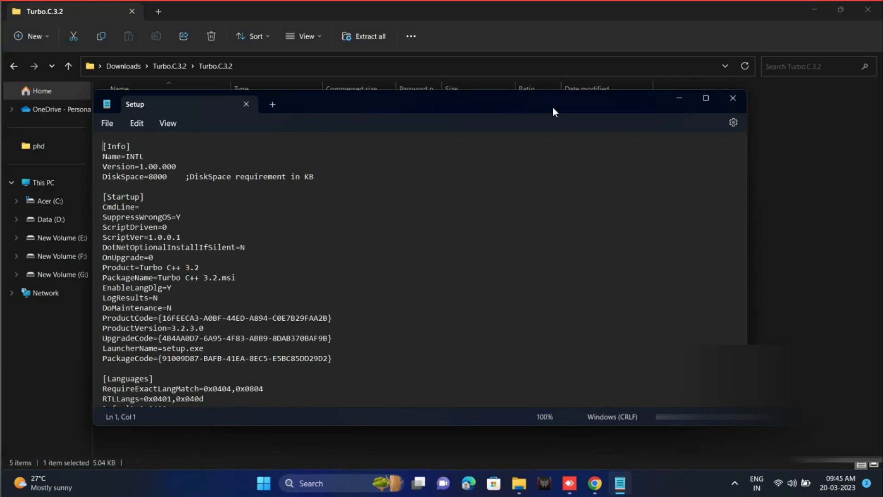
left_click(732, 98)
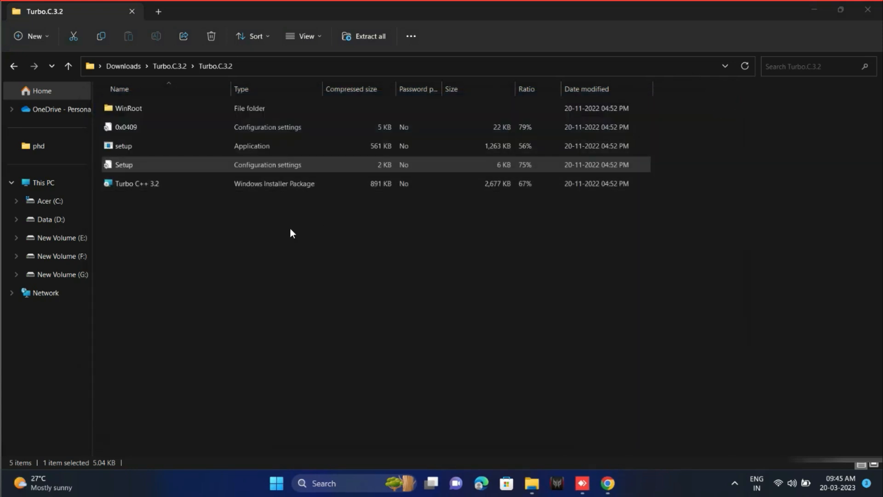
- Install Turbo C++ 3.2 from its Windows Installer package, accepting the license agreement and allowing the installer to make changes to the device
double_click(124, 182)
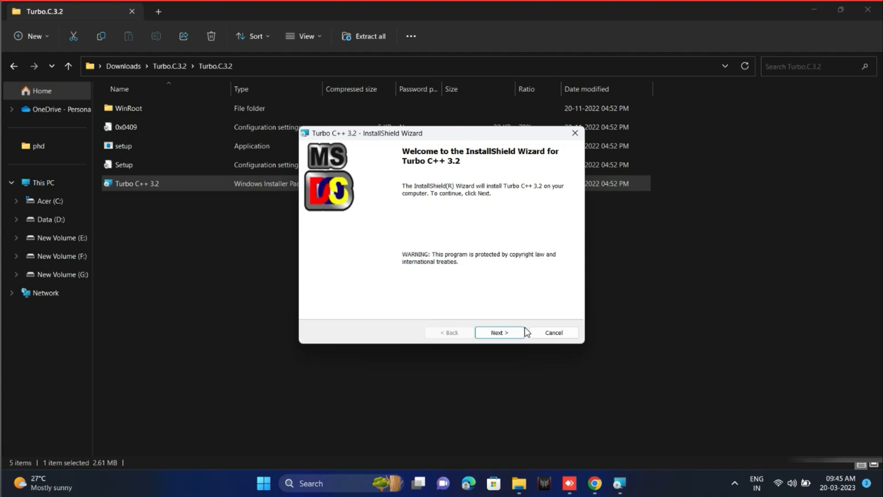
left_click(499, 332)
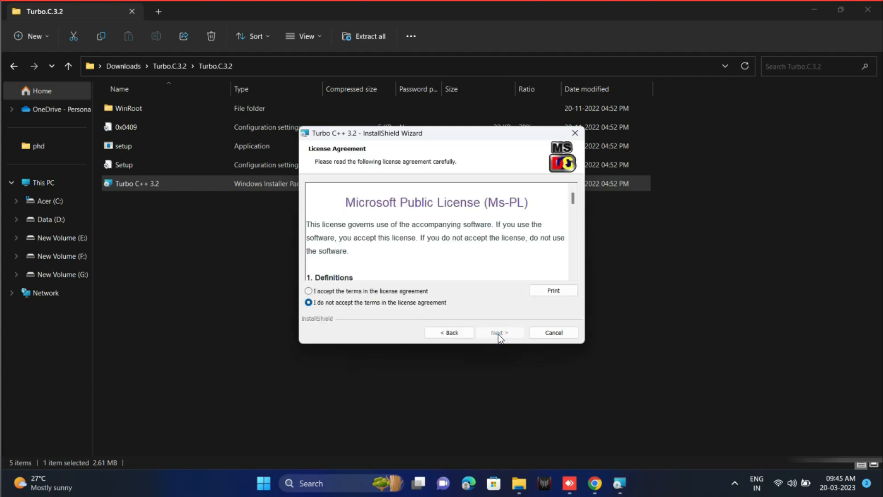
left_click(313, 291)
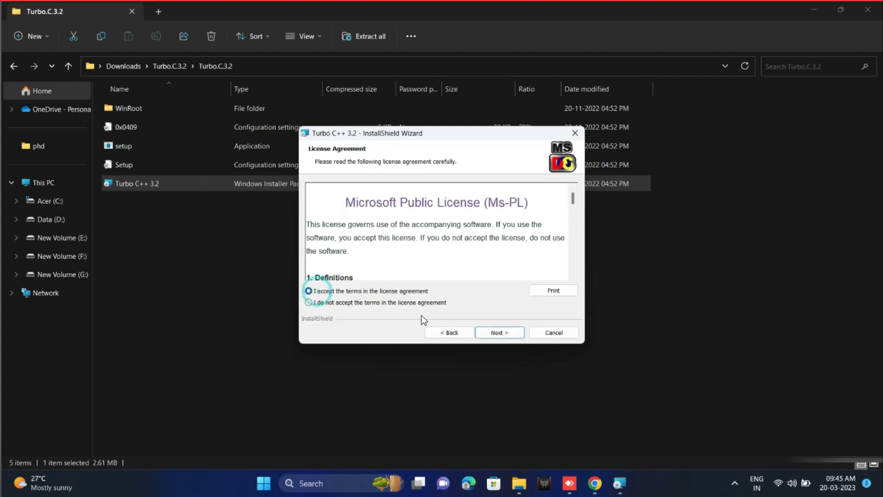
left_click(497, 332)
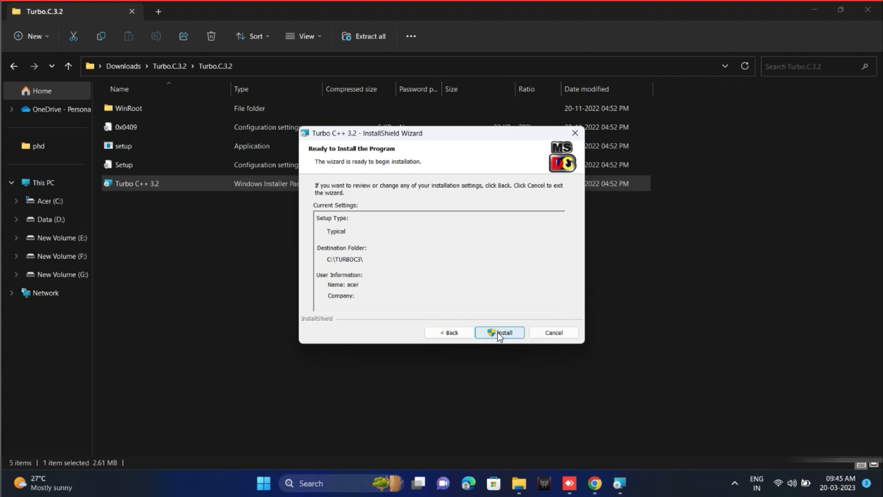
left_click(502, 333)
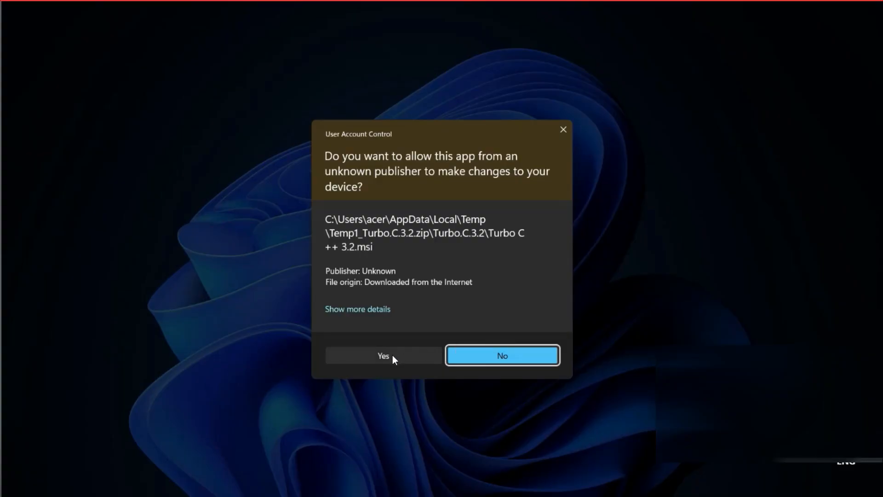
left_click(383, 355)
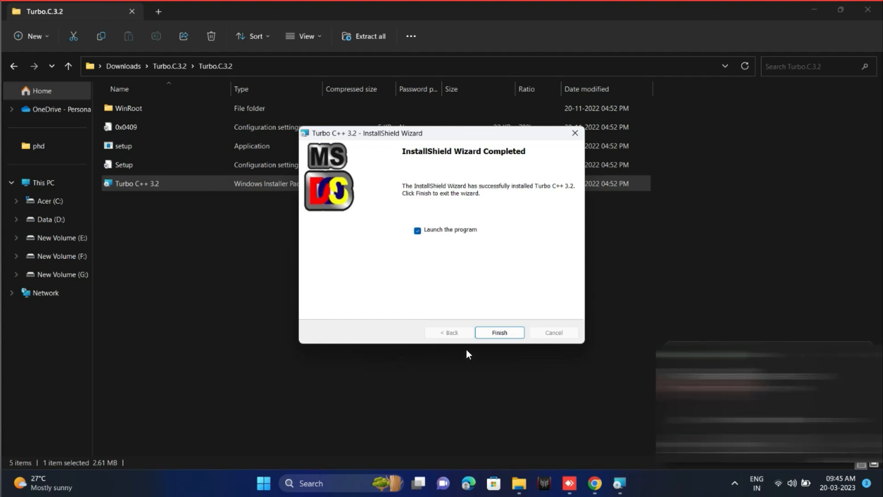
- Close the Norton push notification scam notice and the My Norton window that cover the installation wizard
left_click(500, 332)
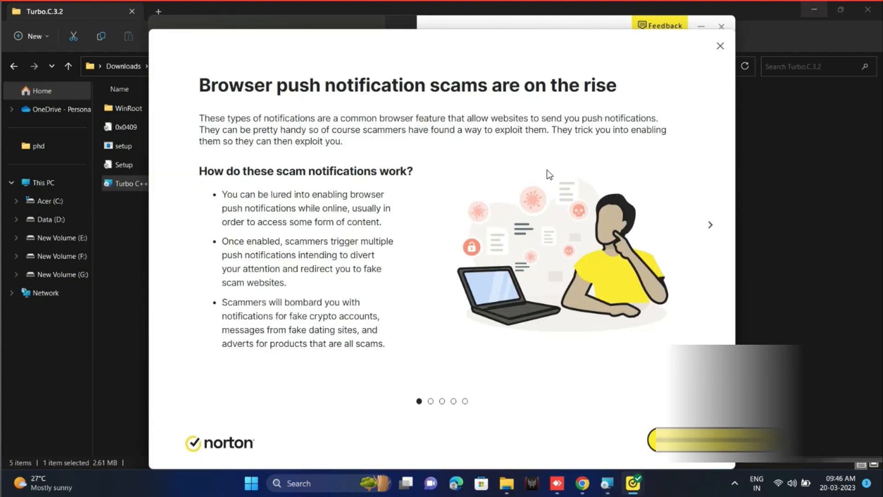
left_click(720, 46)
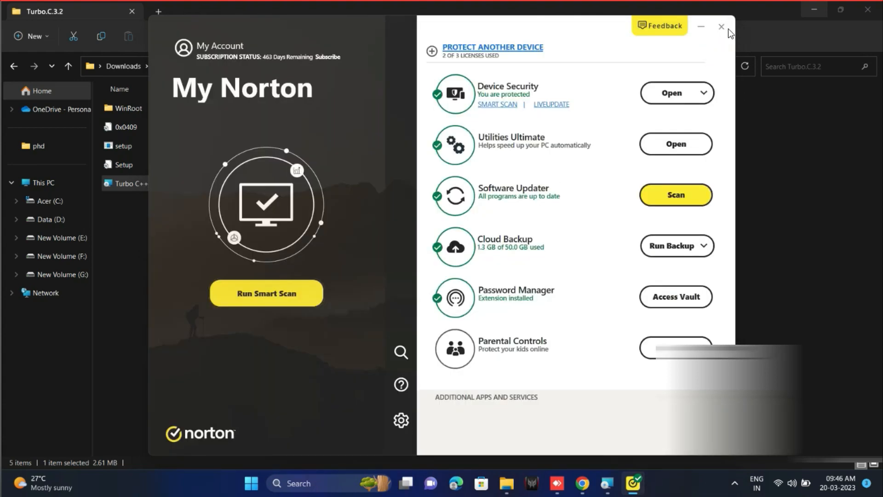
left_click(722, 27)
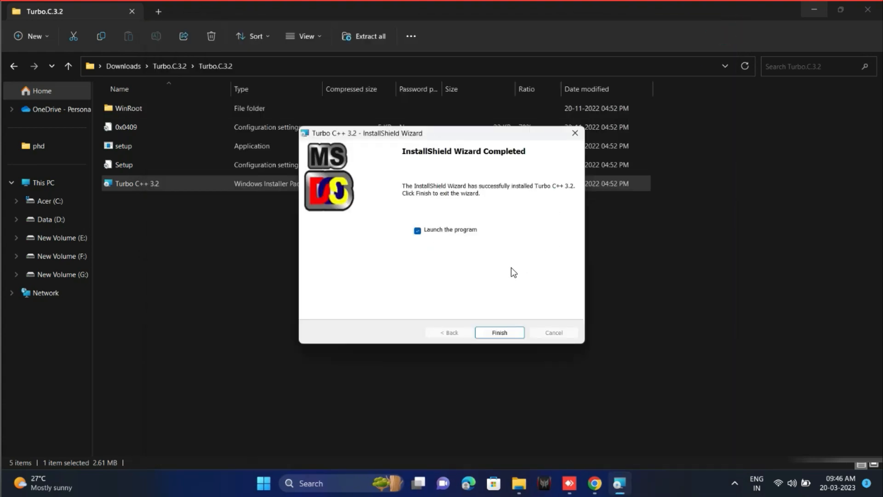
- Finish the installation wizard with Launch the program enabled and start Turbo C++ in full screen mode
left_click(497, 333)
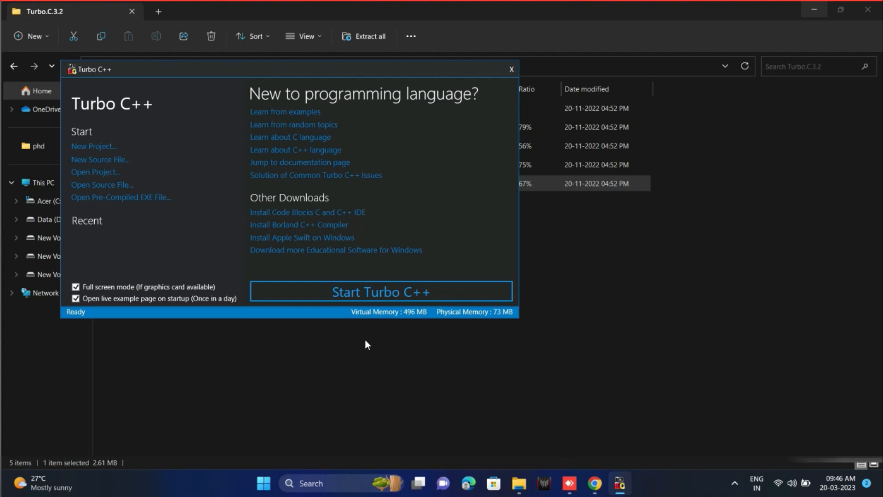
left_click(398, 292)
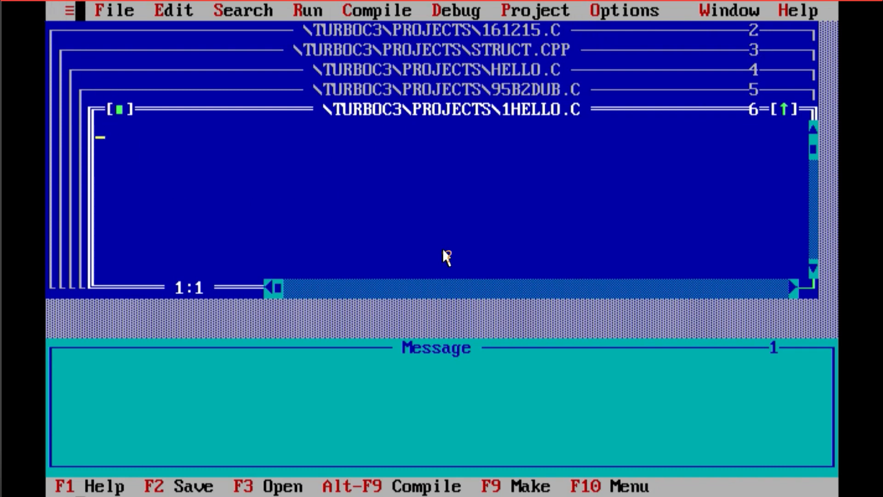
- Quit the Turbo C++ programming environment and close both its launcher window and the Turbo.C.3.2 folder window
left_click(69, 10)
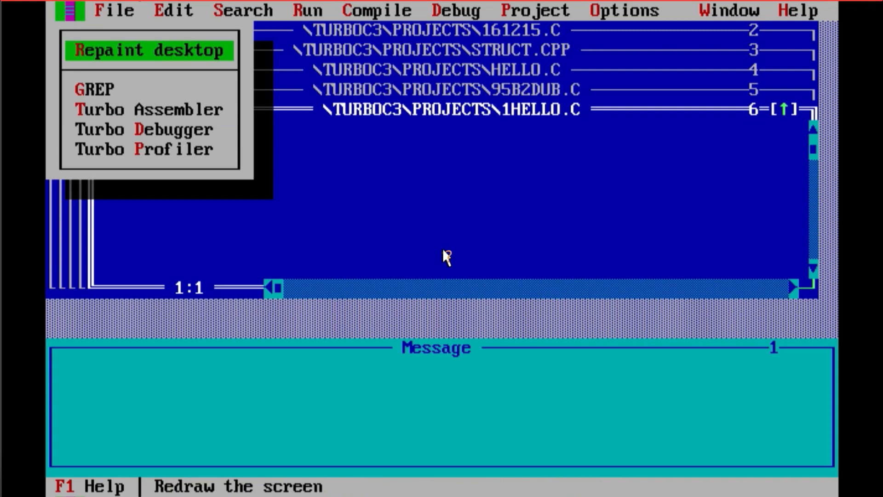
left_click(111, 10)
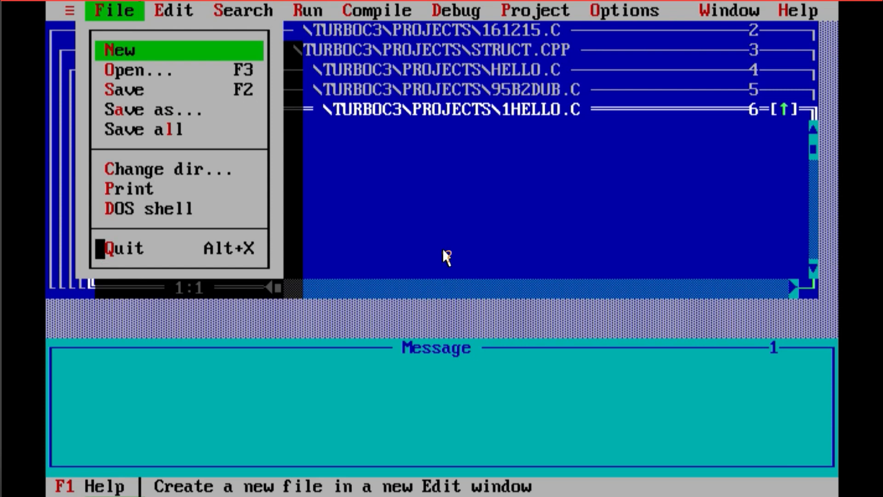
left_click(100, 248)
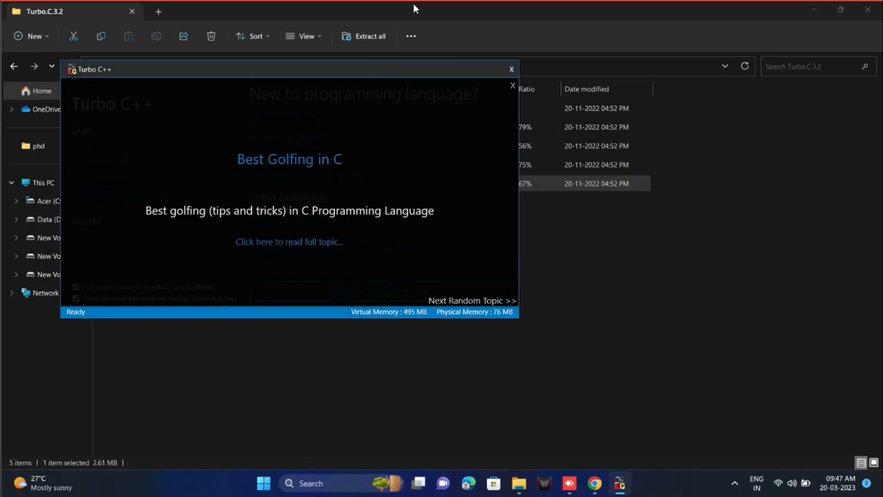
left_click(513, 68)
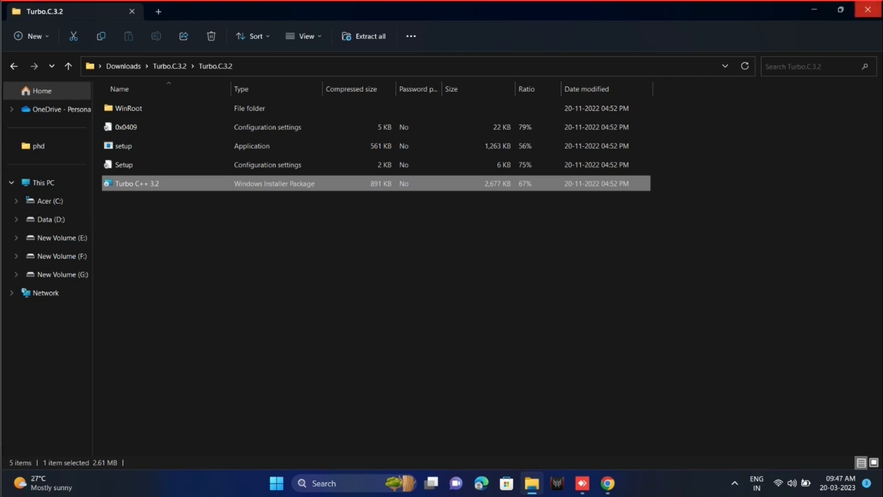
left_click(867, 10)
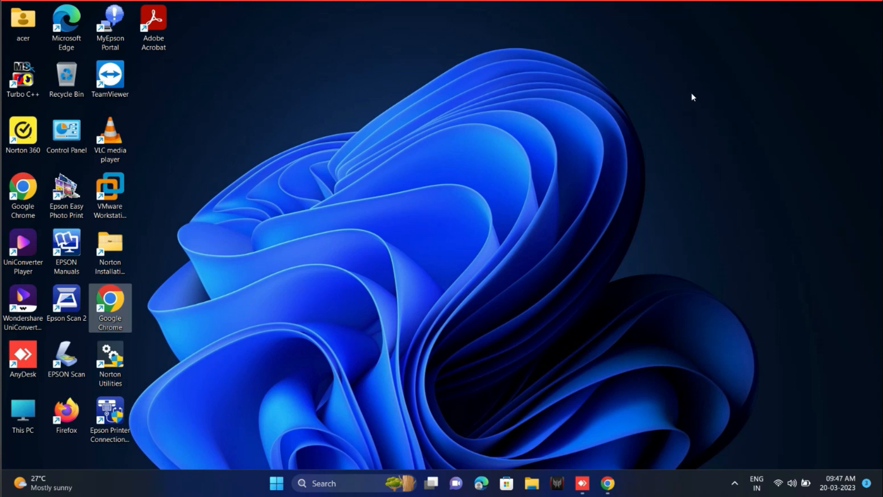
- Start the Turbo C++ environment in full screen mode from its desktop shortcut and launcher, and quit it again
double_click(23, 78)
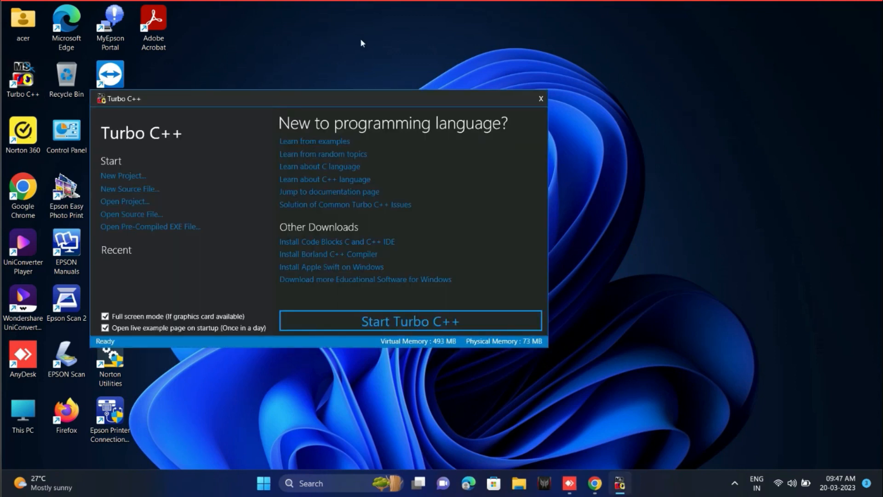
left_click(432, 322)
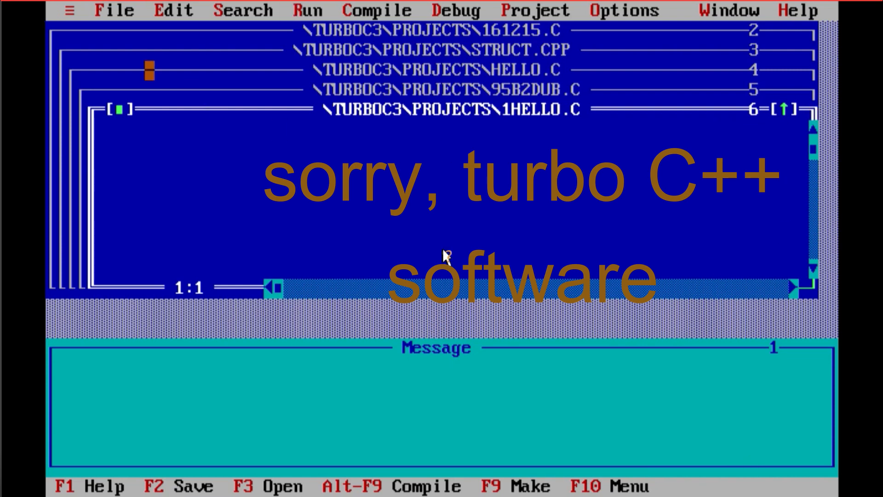
left_click(99, 10)
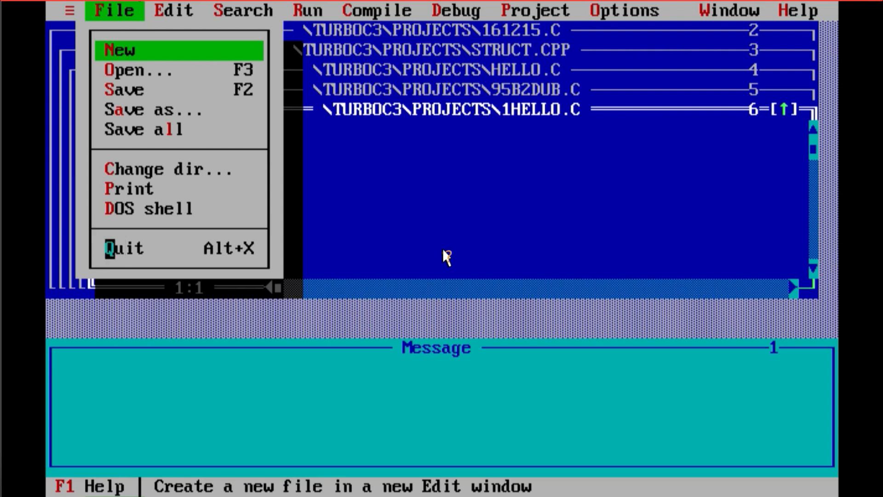
left_click(109, 248)
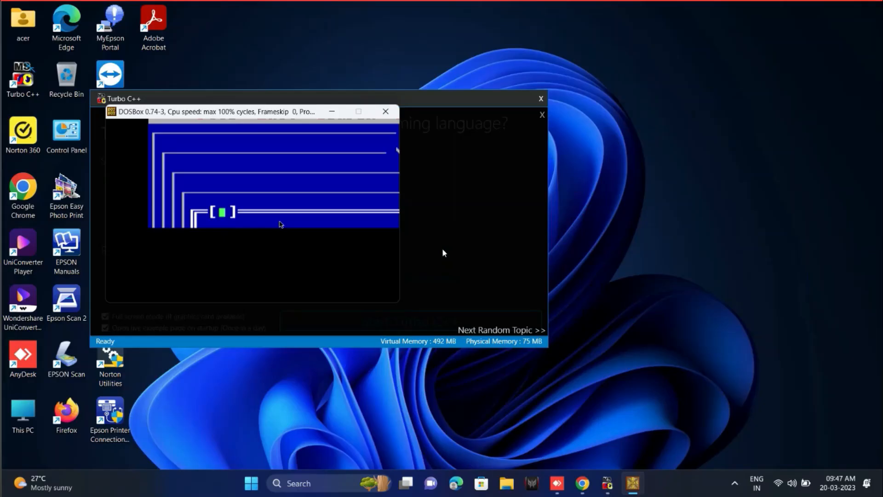